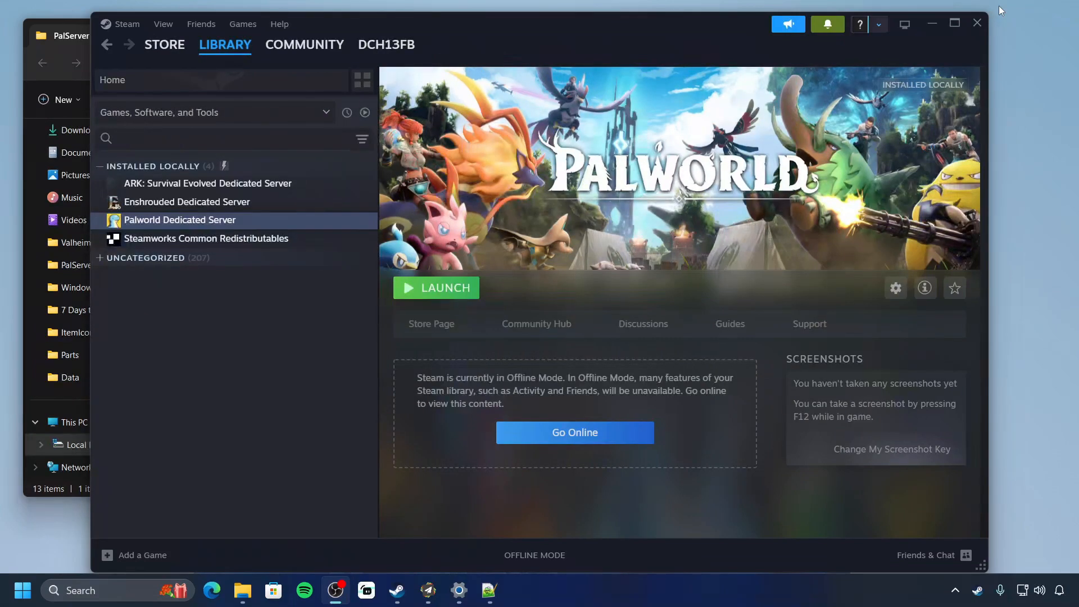
From the Steam library, browse the Palworld Dedicated Server's local files via Manage > Browse local files
left_click(1000, 6)
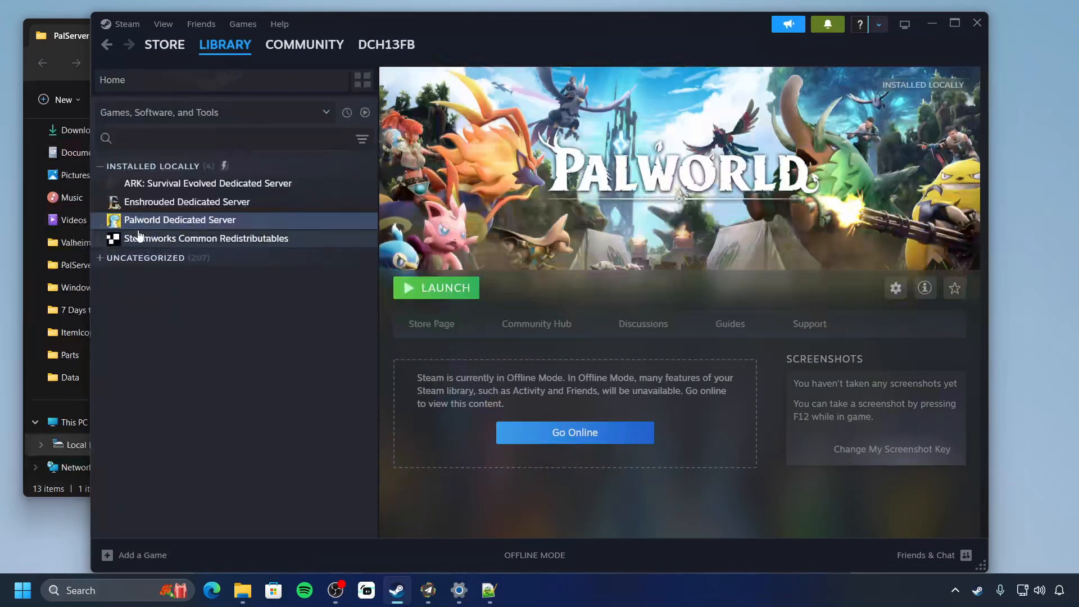
right_click(224, 228)
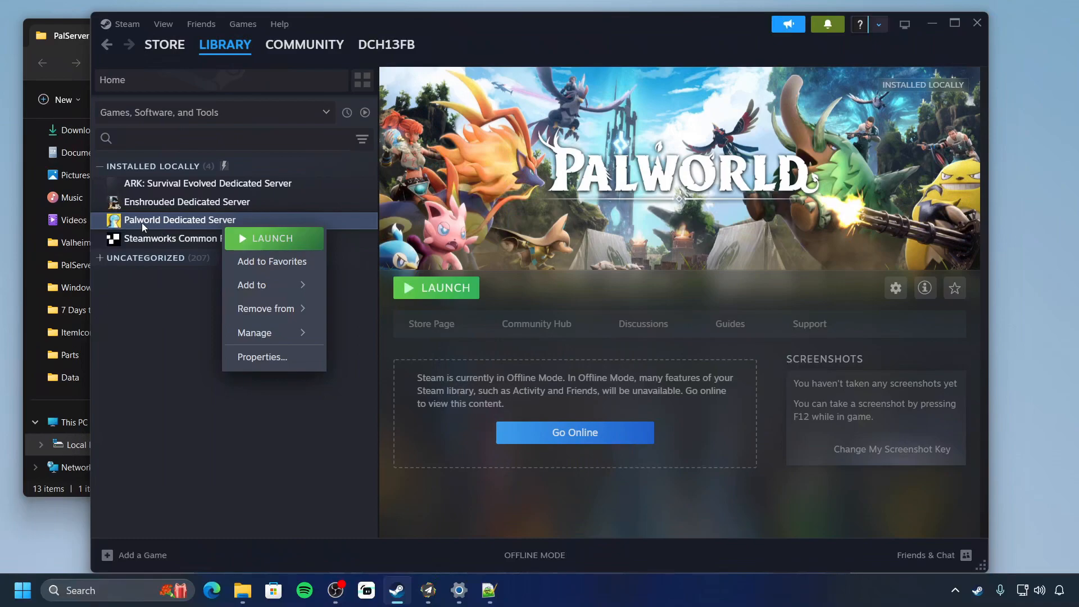
mouse_move(256, 341)
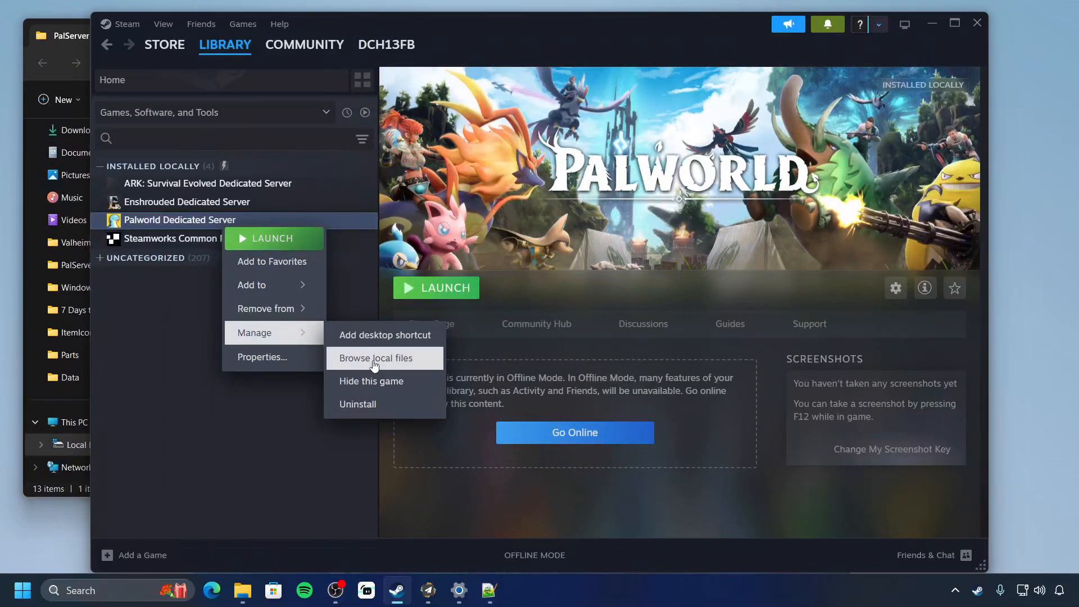
left_click(374, 364)
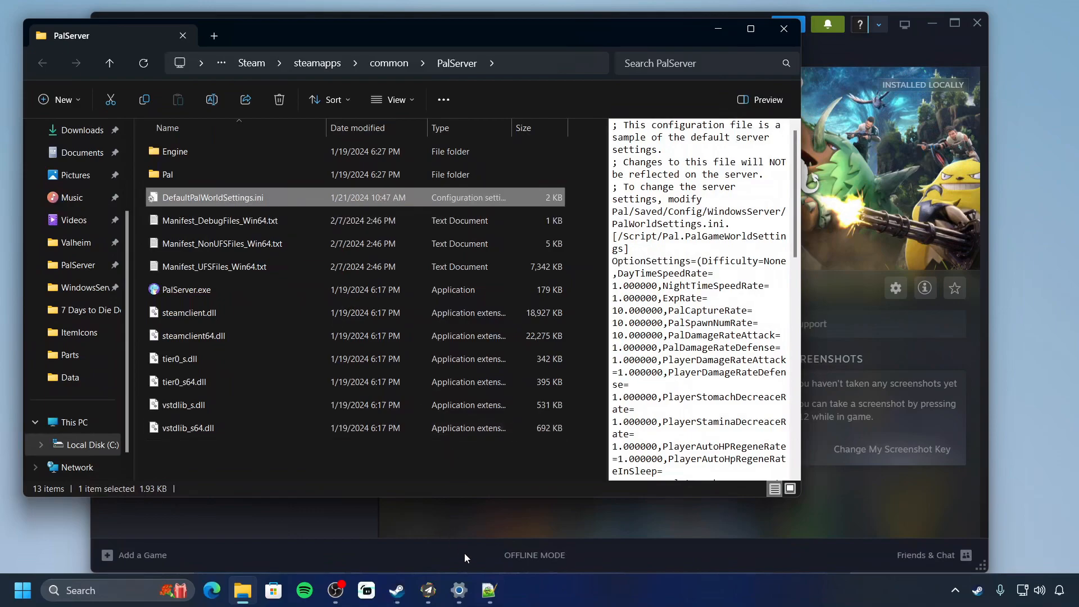
left_click(488, 590)
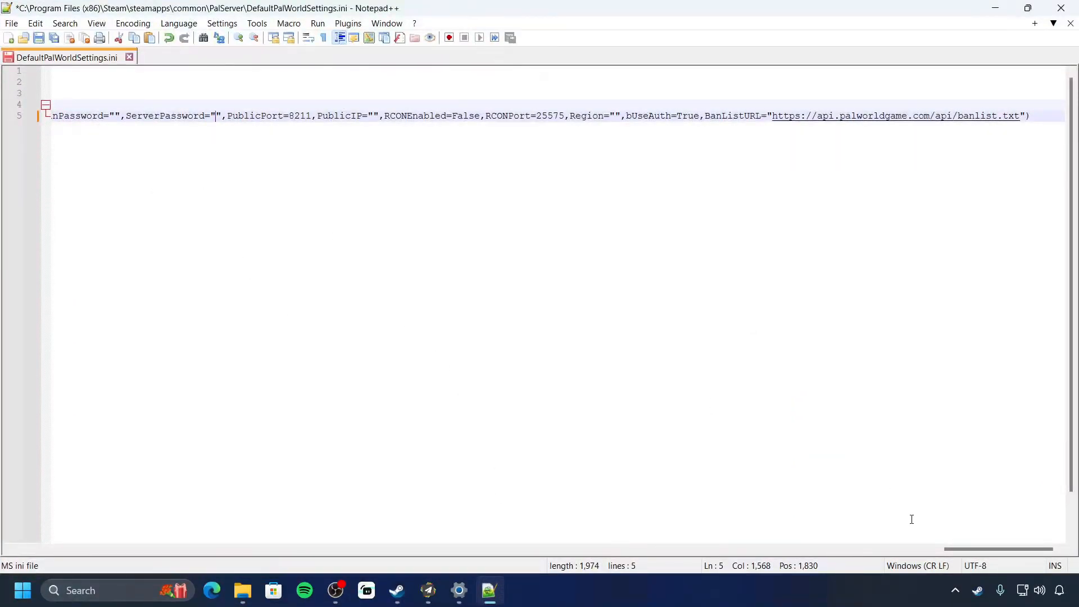
left_click_drag(998, 548, 3, 575)
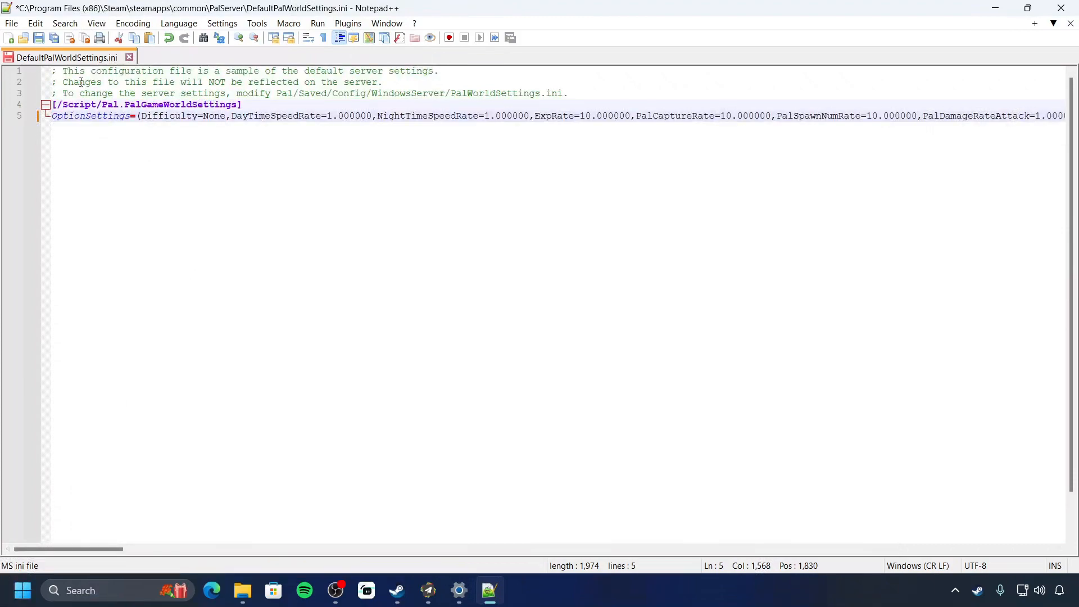
left_click(98, 71)
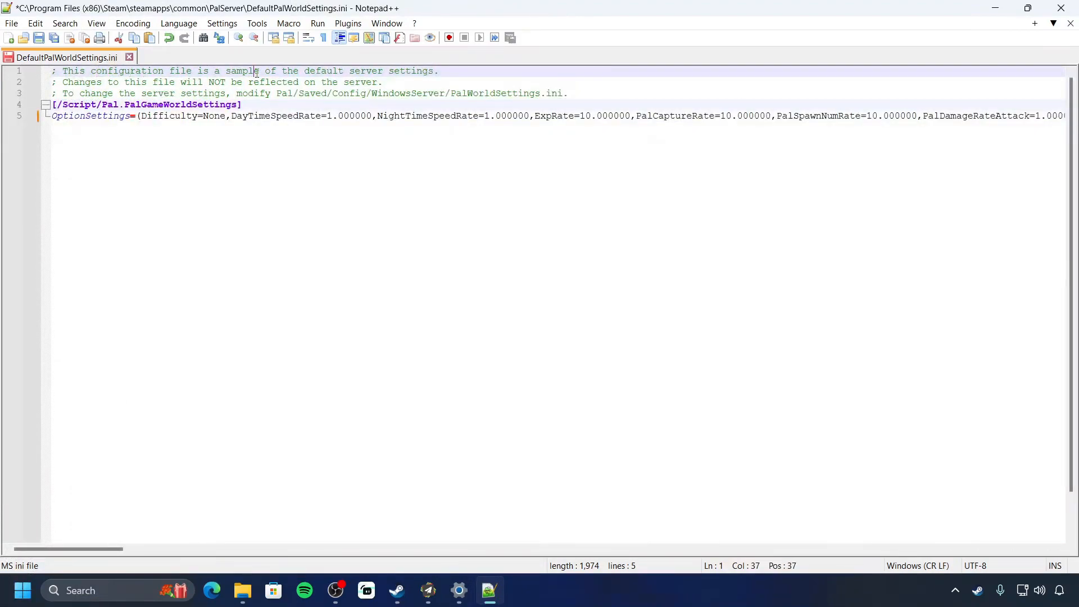
left_click_drag(265, 71, 447, 67)
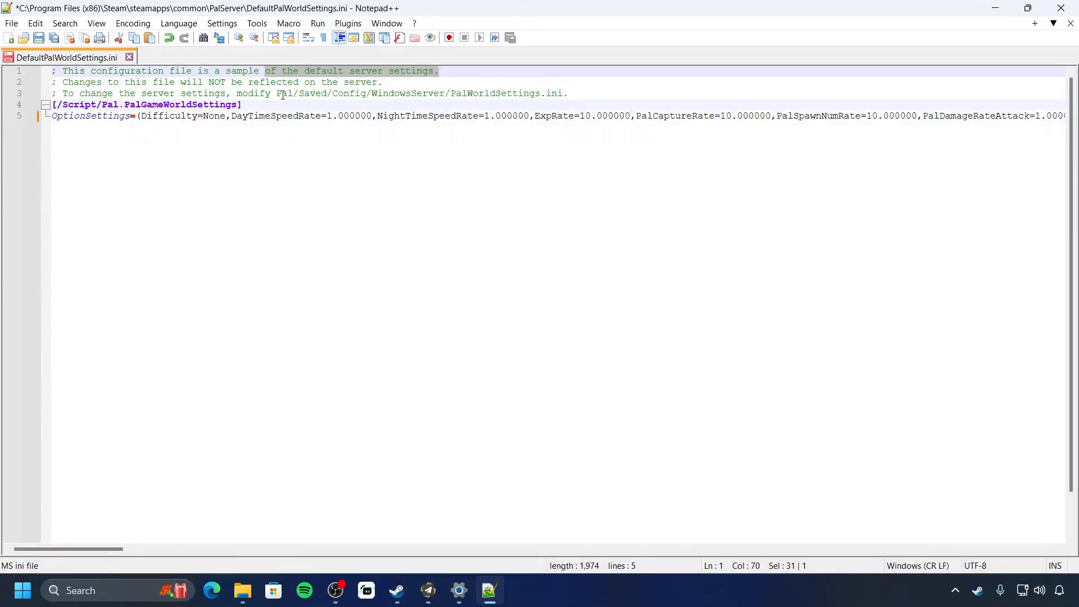
left_click_drag(277, 94, 563, 96)
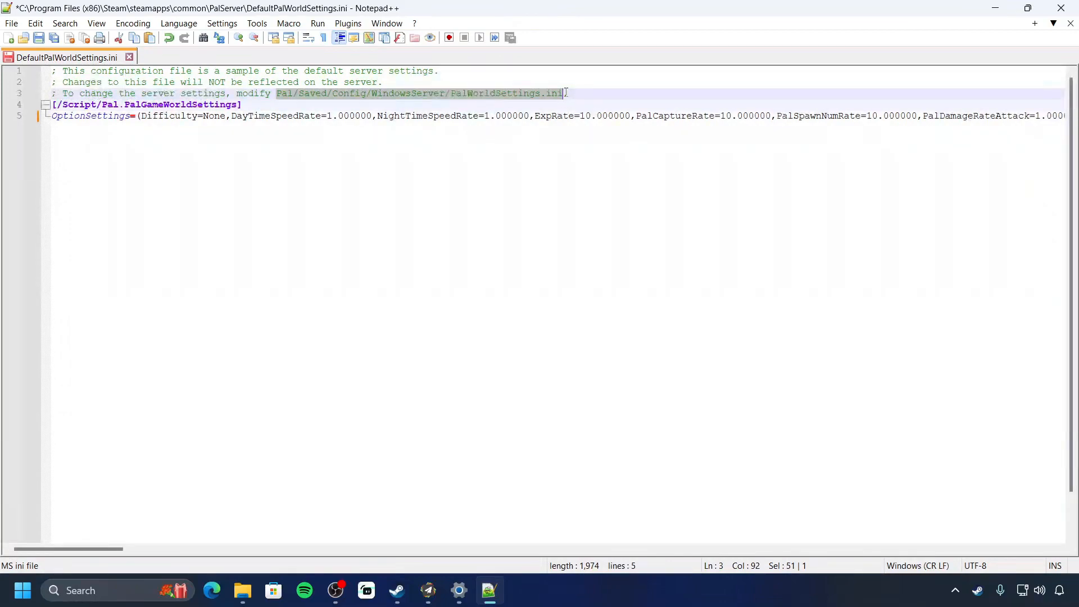
left_click(53, 105)
left_click_drag(53, 104, 1063, 117)
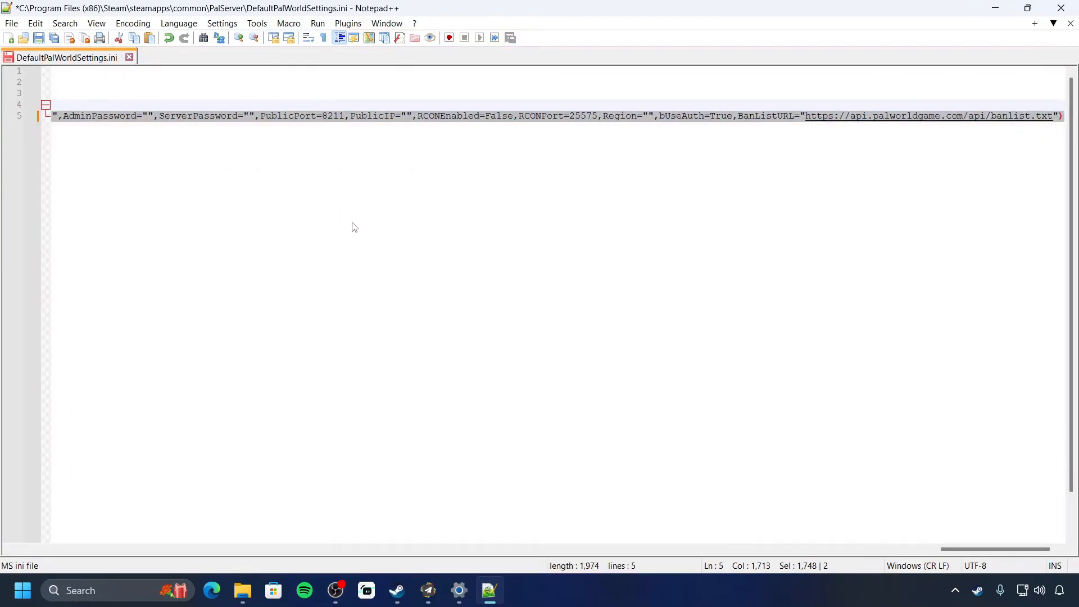
left_click_drag(996, 554, 62, 579)
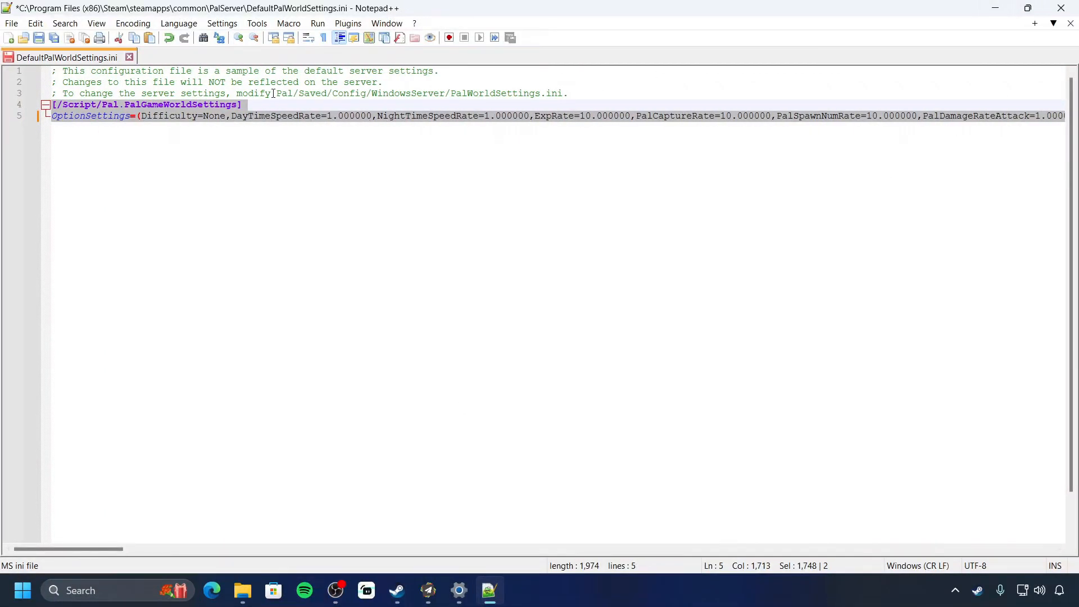
left_click_drag(276, 93, 563, 93)
left_click(995, 8)
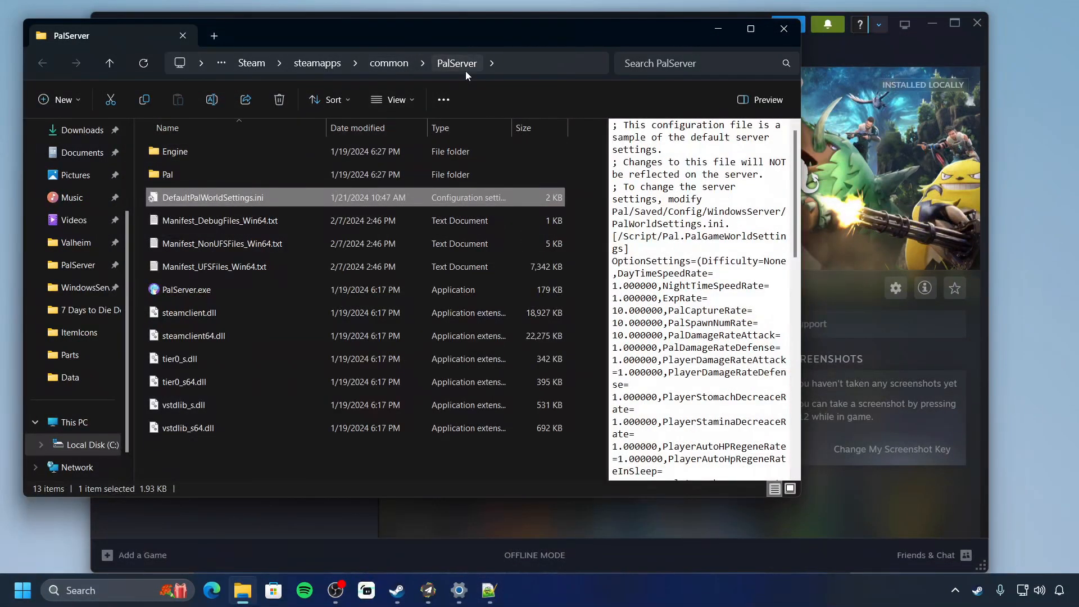
Navigate into the Pal\Saved\Config\WindowsServer folder of the server files
double_click(217, 168)
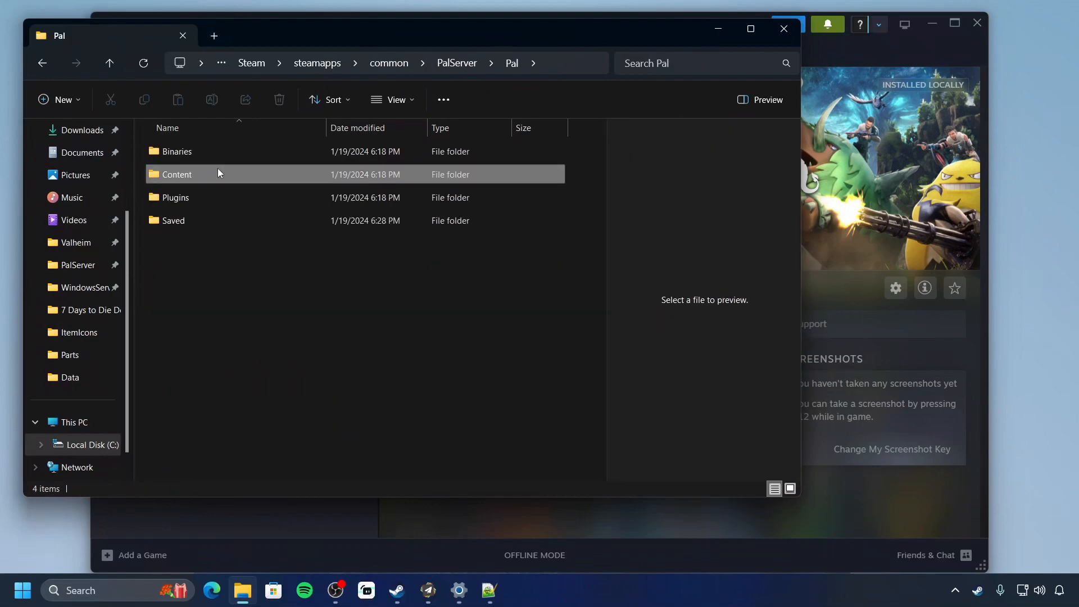
left_click(218, 167)
left_click(205, 220)
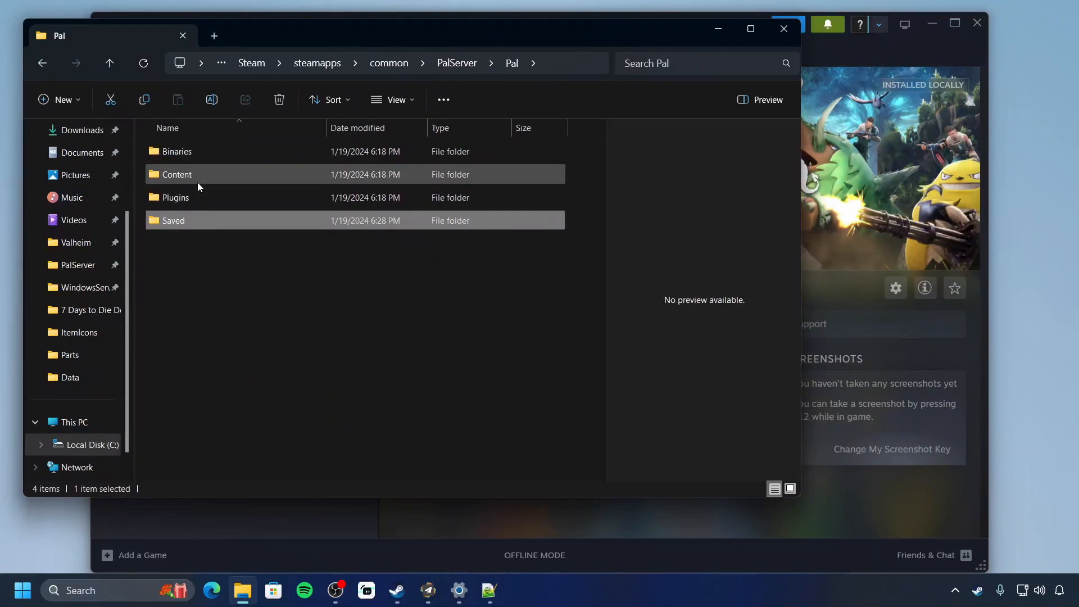
double_click(201, 220)
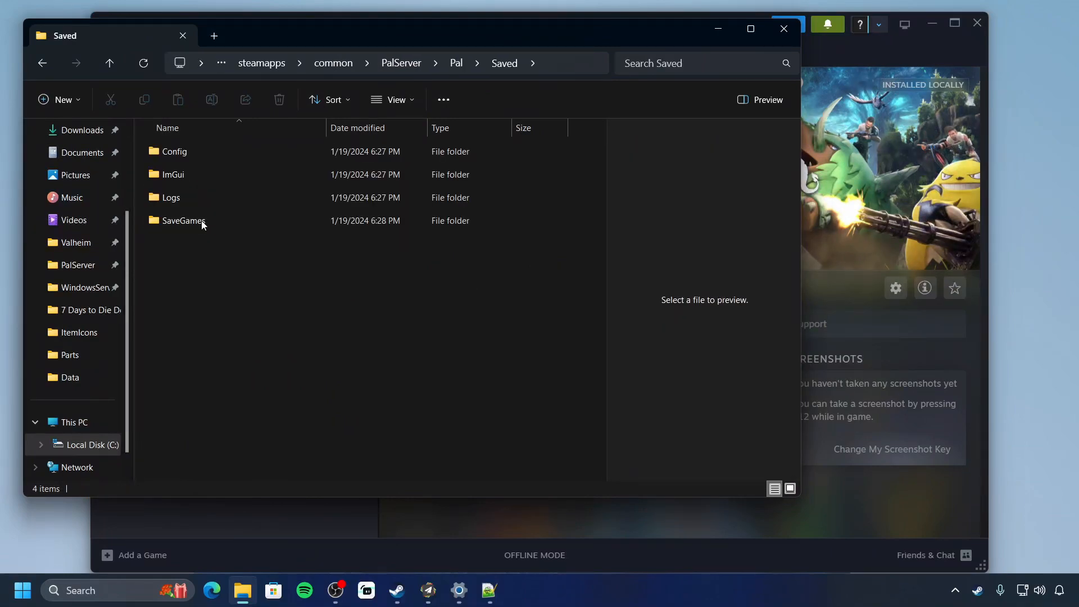
double_click(207, 154)
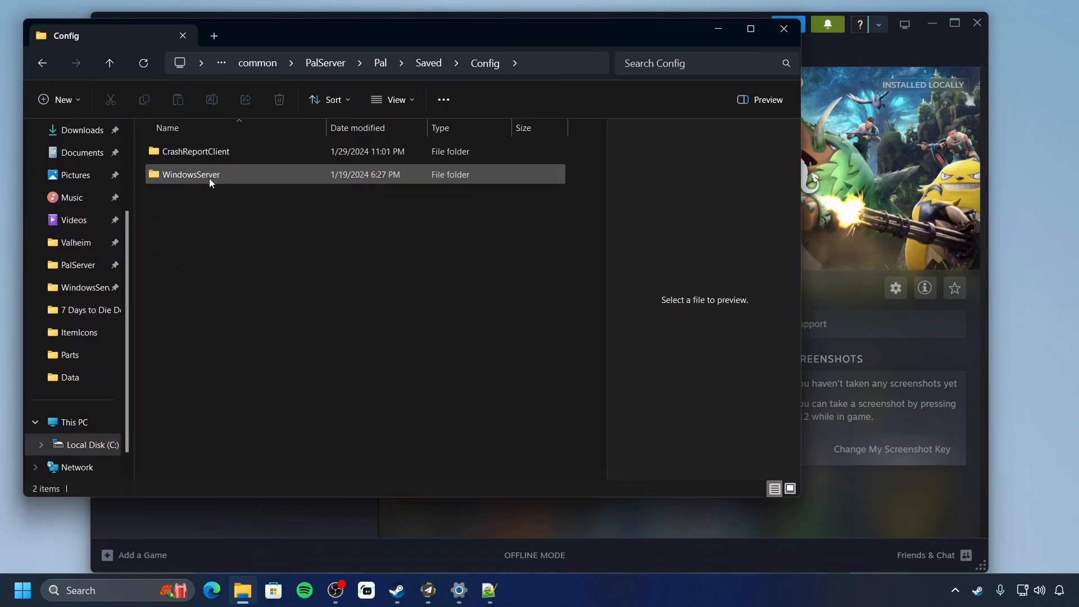
double_click(240, 177)
scroll(245, 211, "down", 6)
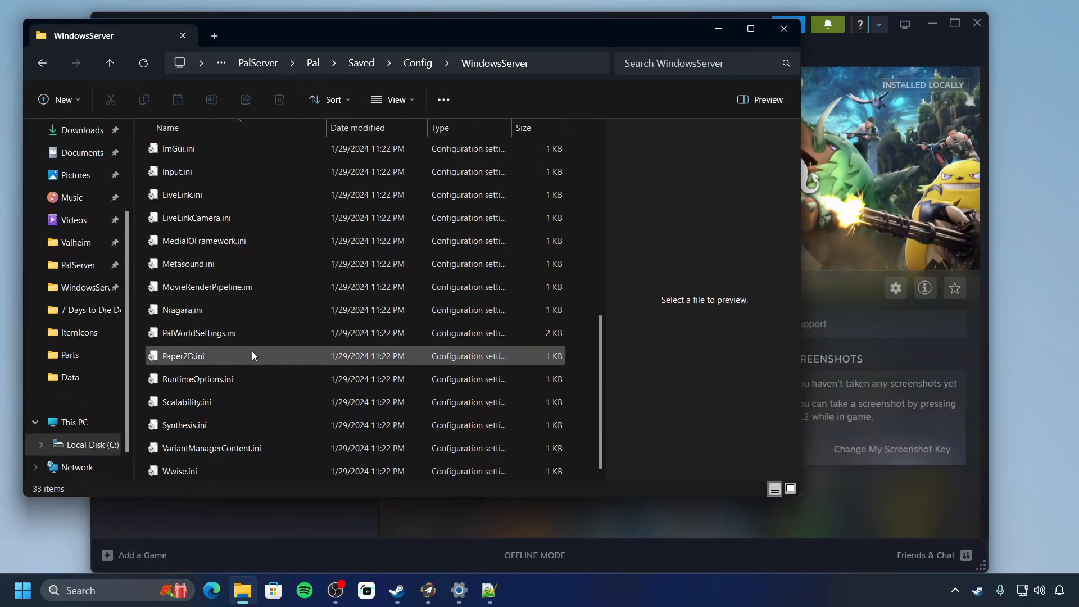
Open PalWorldSettings.ini with Edit with Notepad++
left_click(251, 335)
right_click(251, 336)
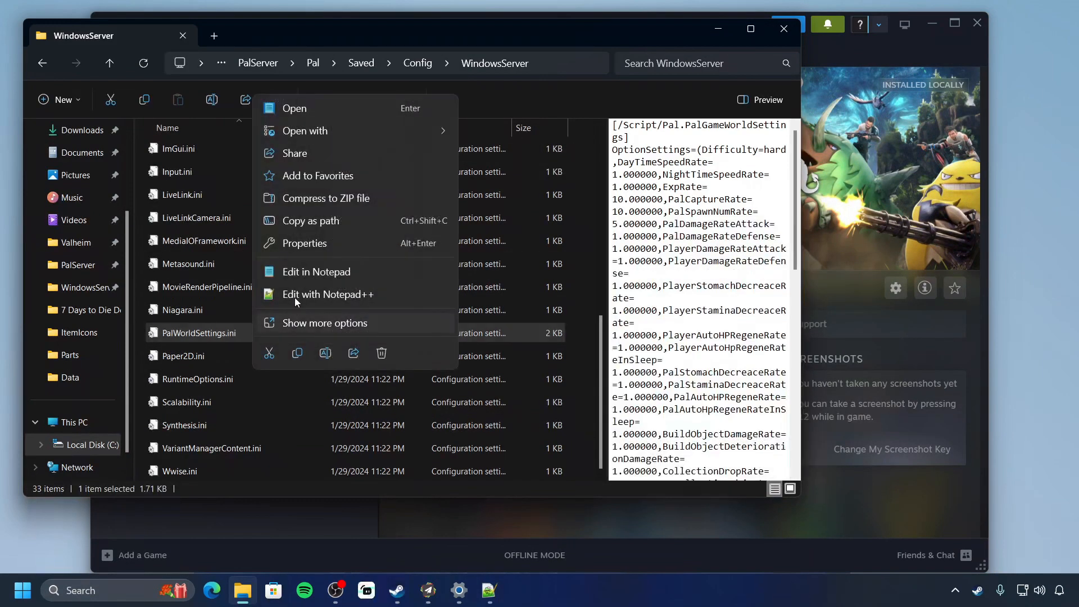
left_click(295, 292)
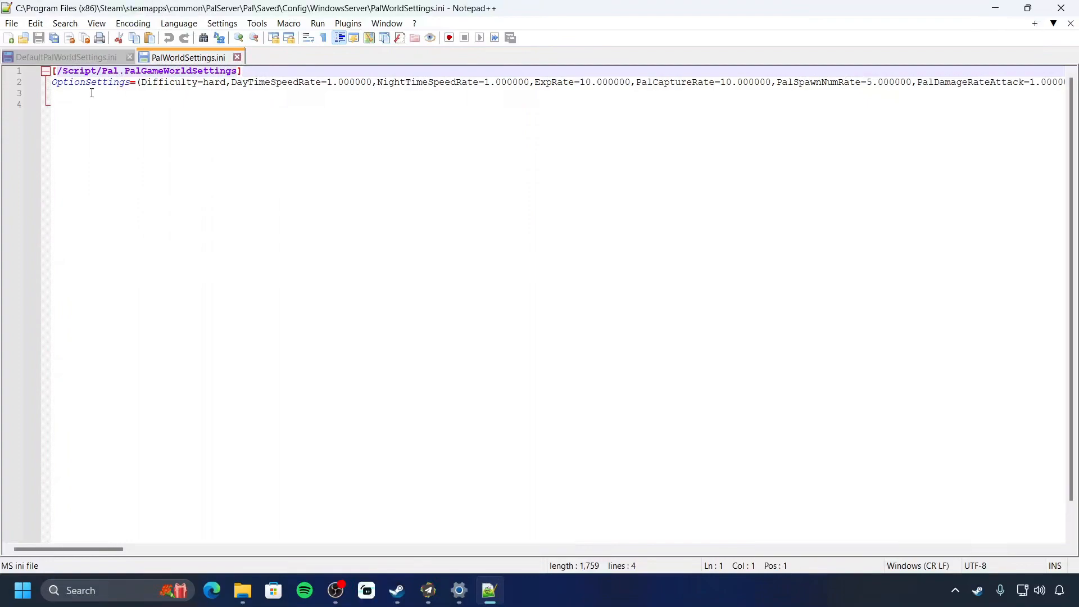
Replace PalWorldSettings.ini's old contents with the pasted default settings block, giving Difficulty=None
left_click_drag(53, 73, 68, 103)
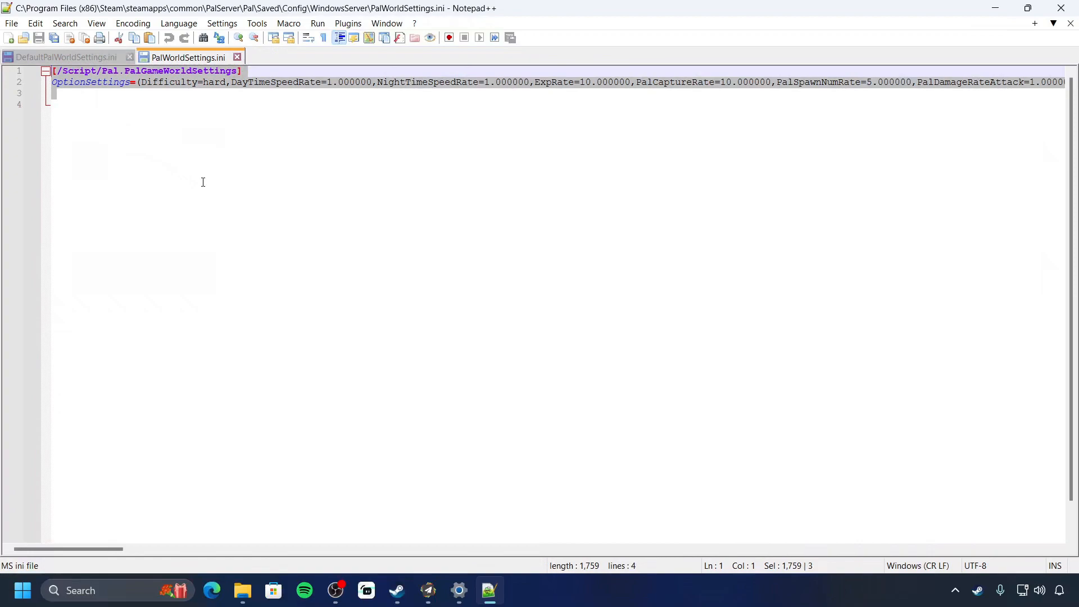
key("Delete")
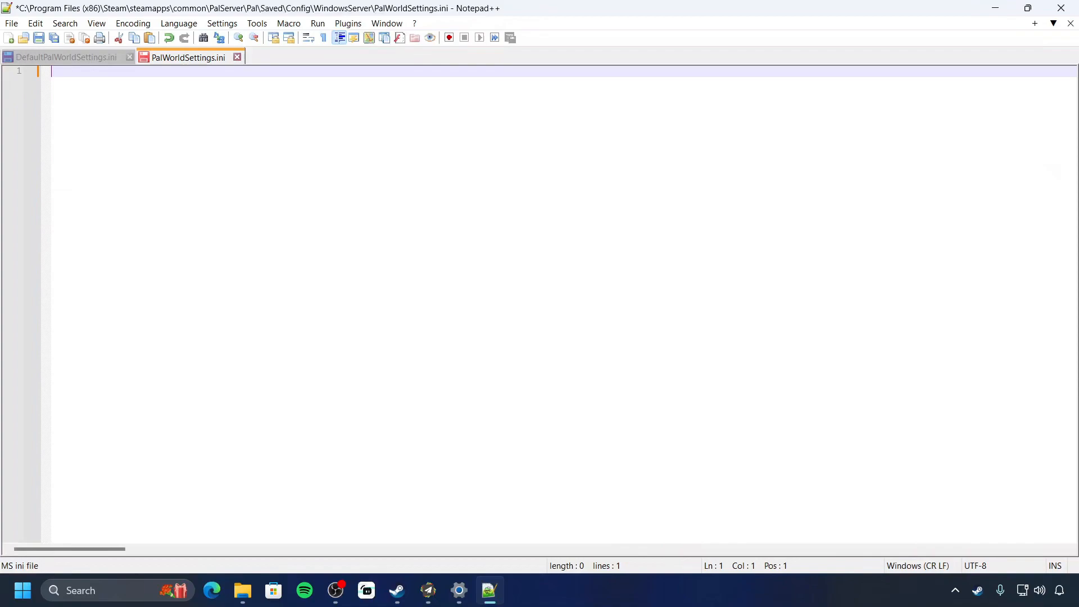
key("ctrl+v")
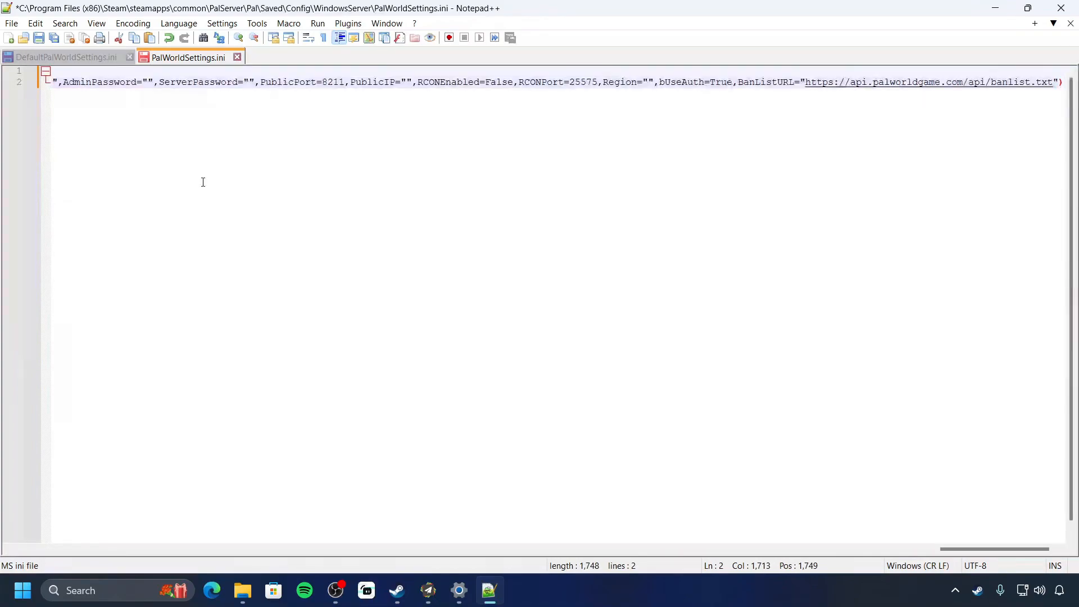
left_click_drag(1009, 555, 56, 559)
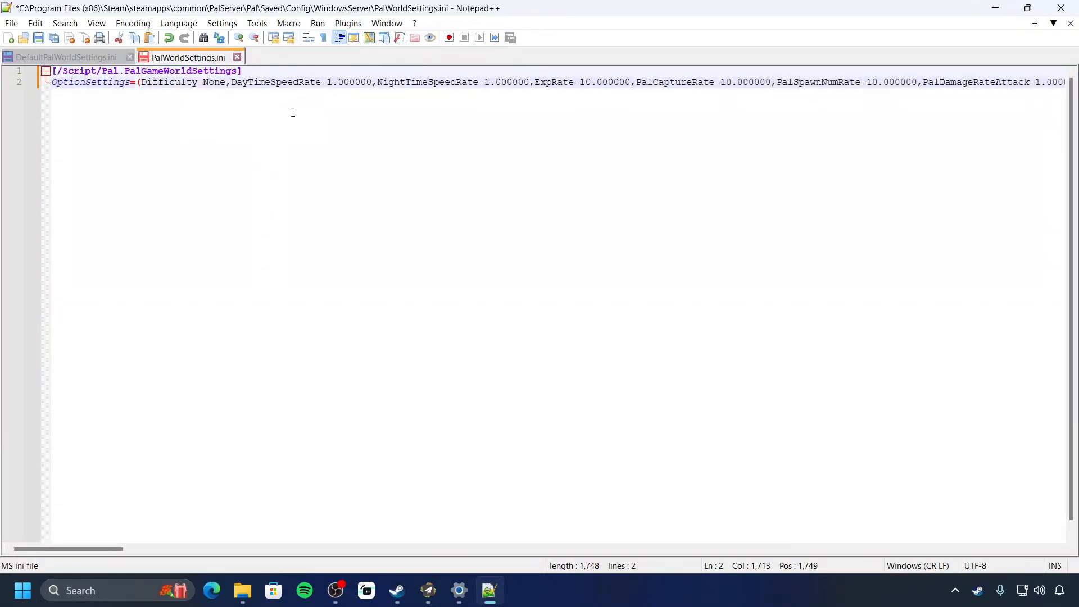
left_click_drag(107, 555, 193, 549)
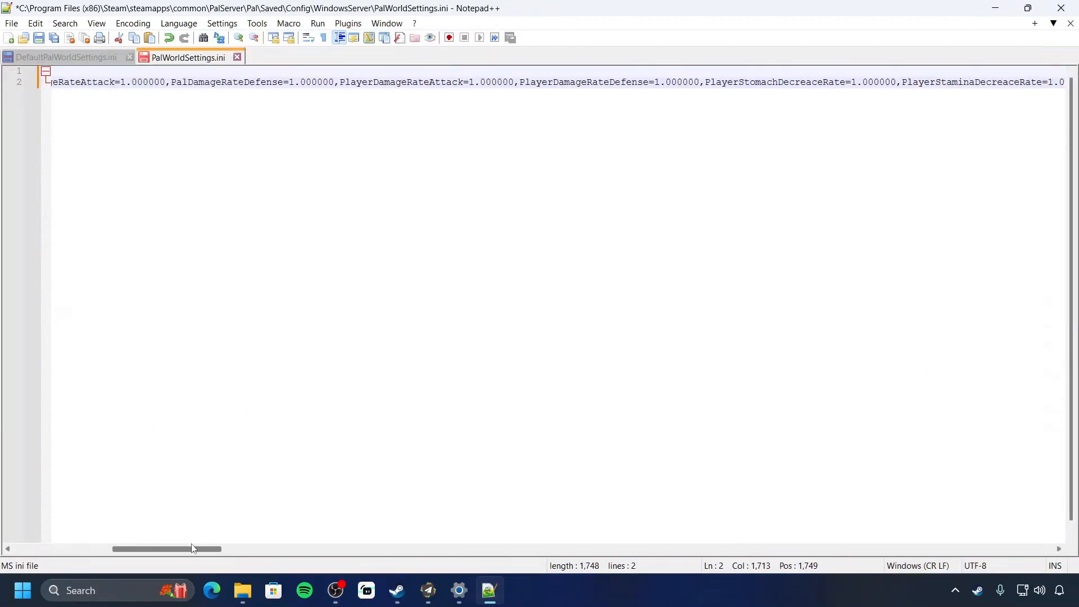
left_click_drag(193, 549, 195, 547)
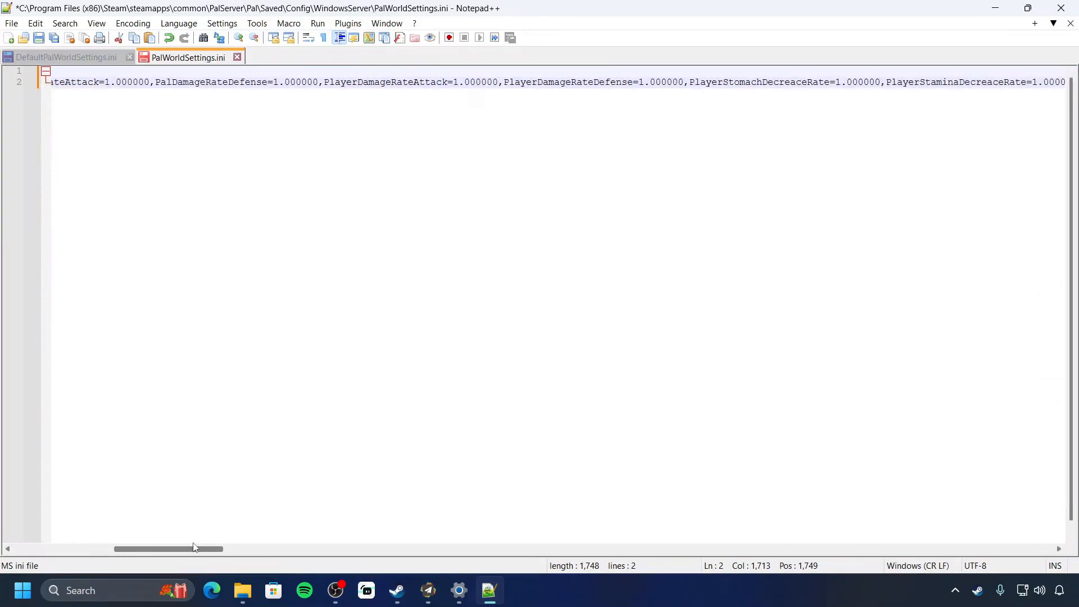
left_click_drag(194, 548, 141, 544)
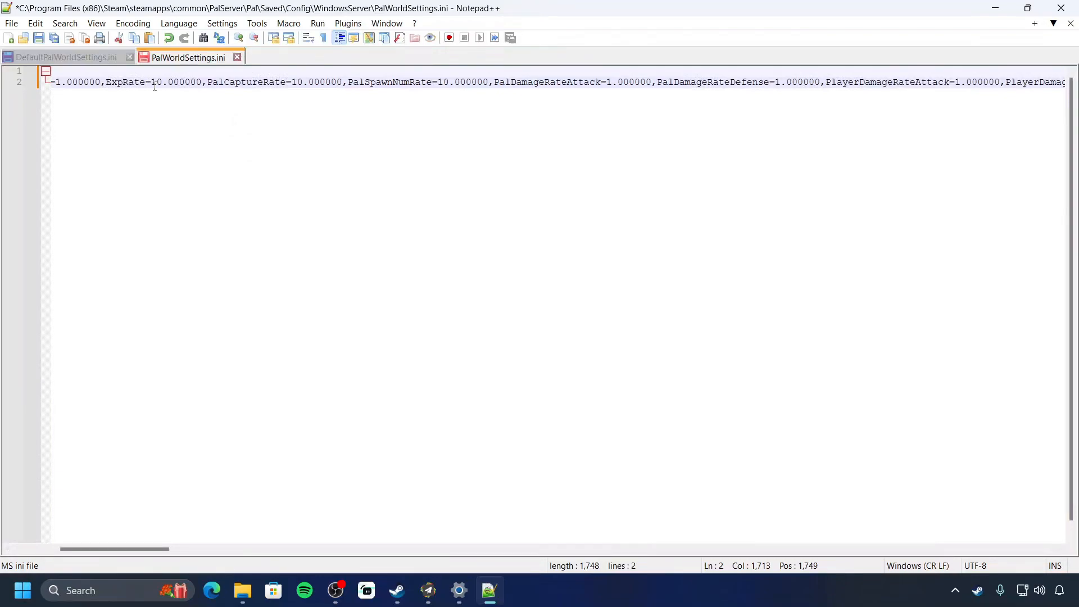
left_click(456, 83)
double_click(444, 83)
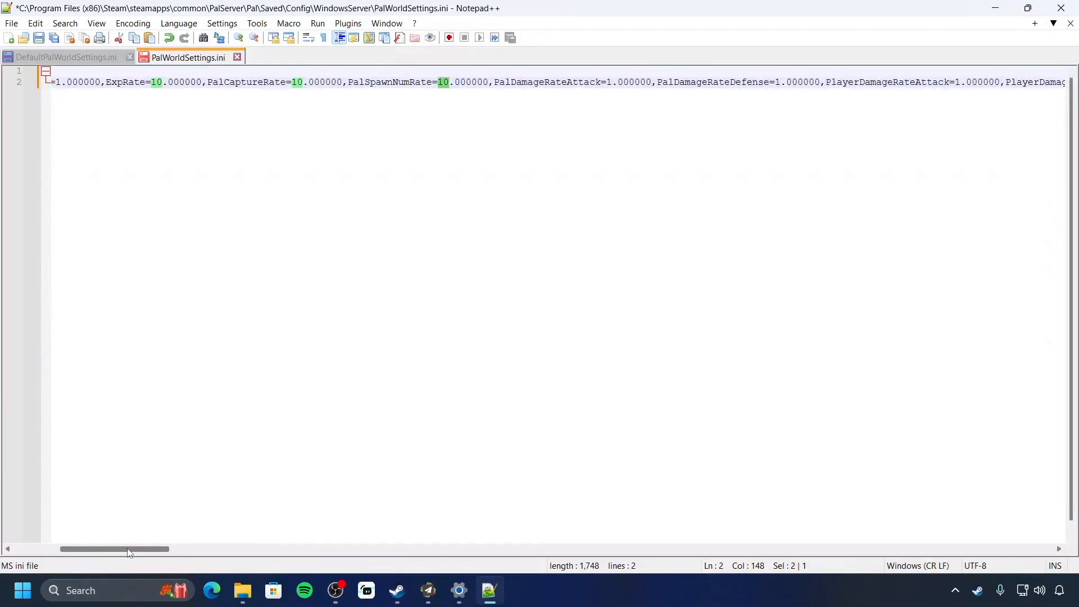
left_click_drag(129, 553, 144, 552)
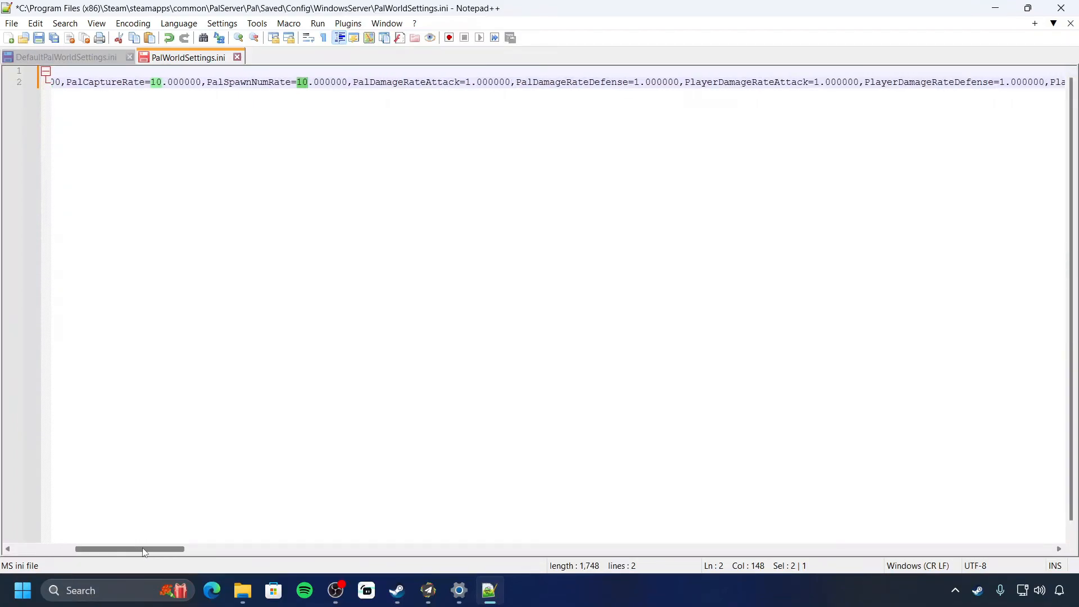
left_click_drag(144, 549, 217, 557)
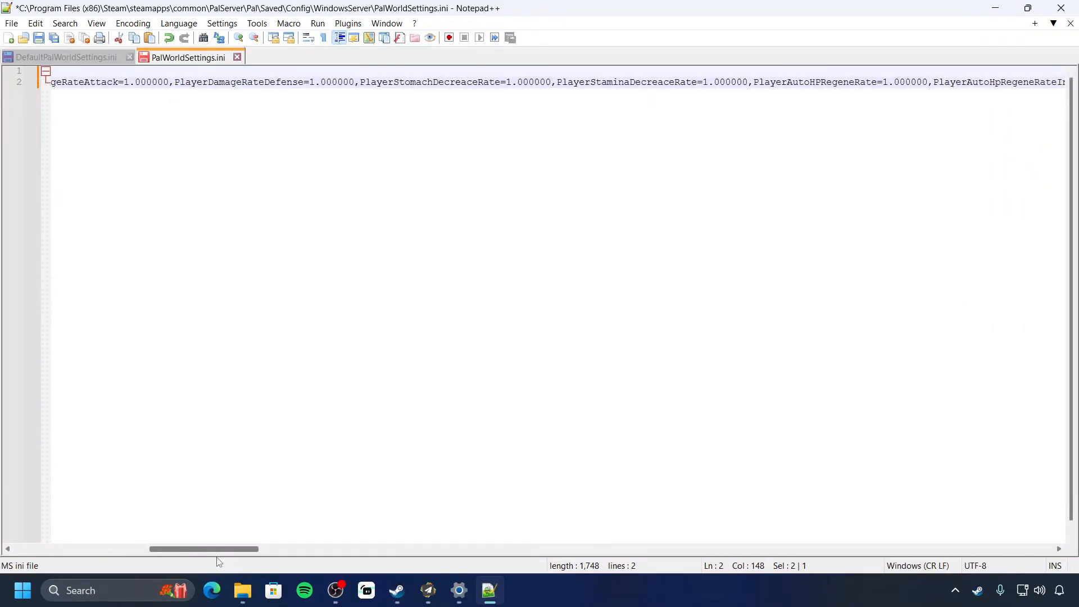
left_click_drag(219, 562, 348, 556)
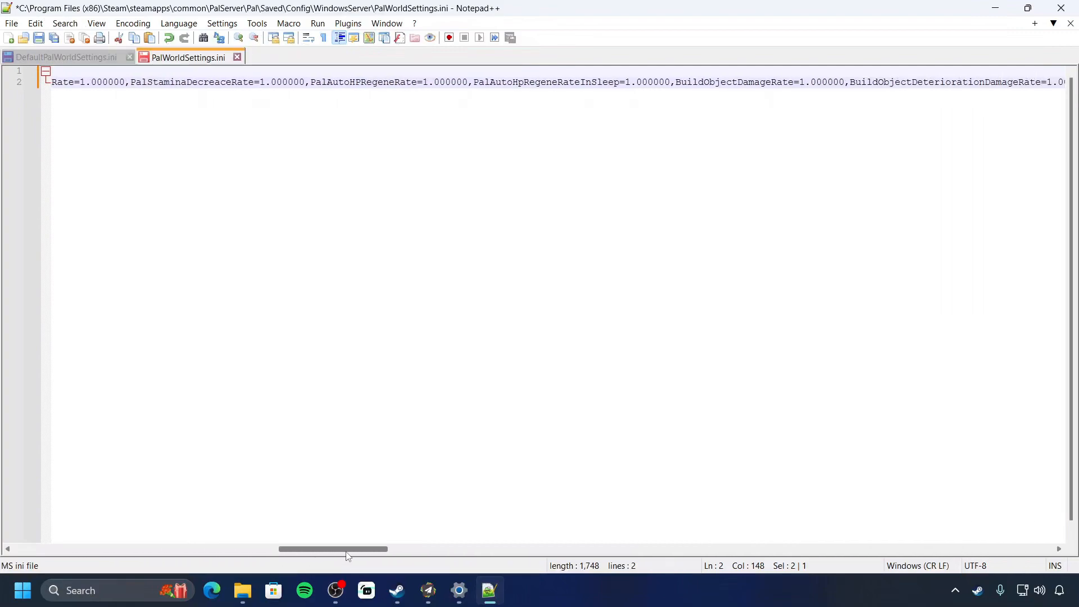
left_click_drag(348, 557, 412, 558)
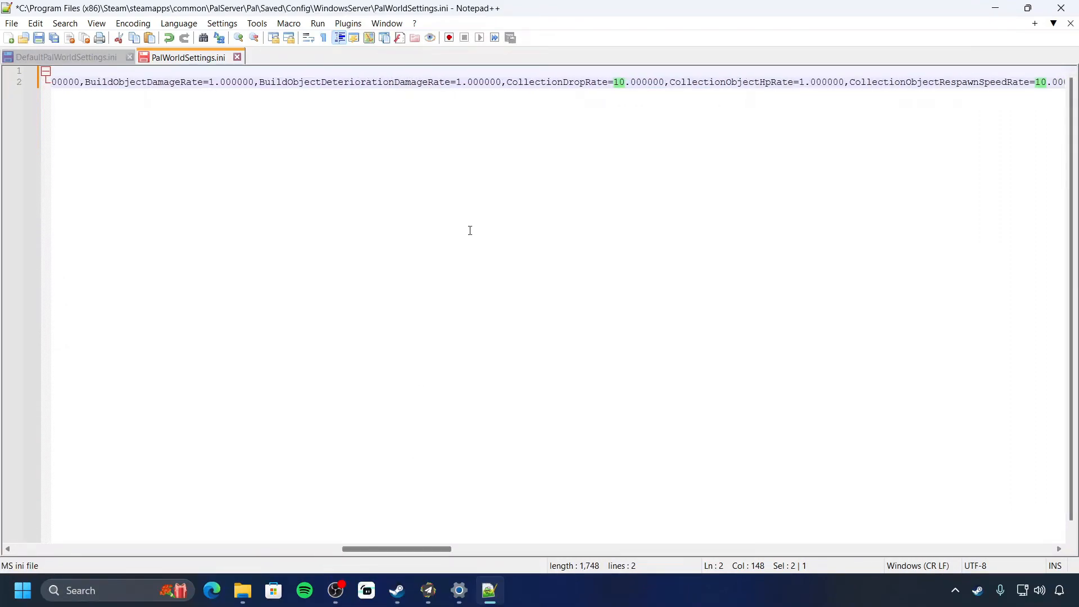
double_click(619, 82)
left_click_drag(419, 553, 441, 556)
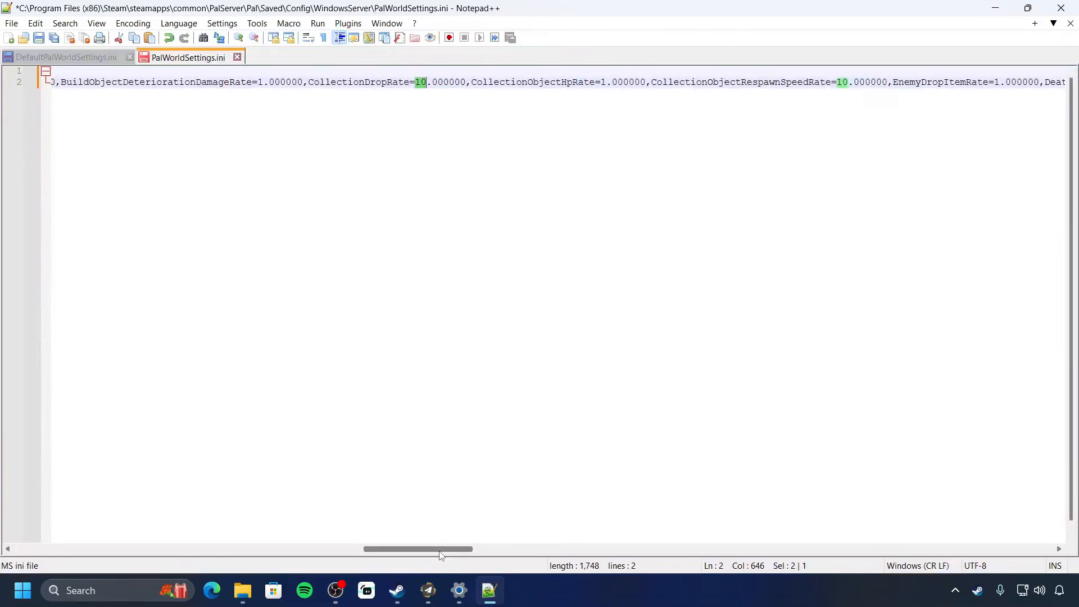
left_click_drag(440, 555, 450, 558)
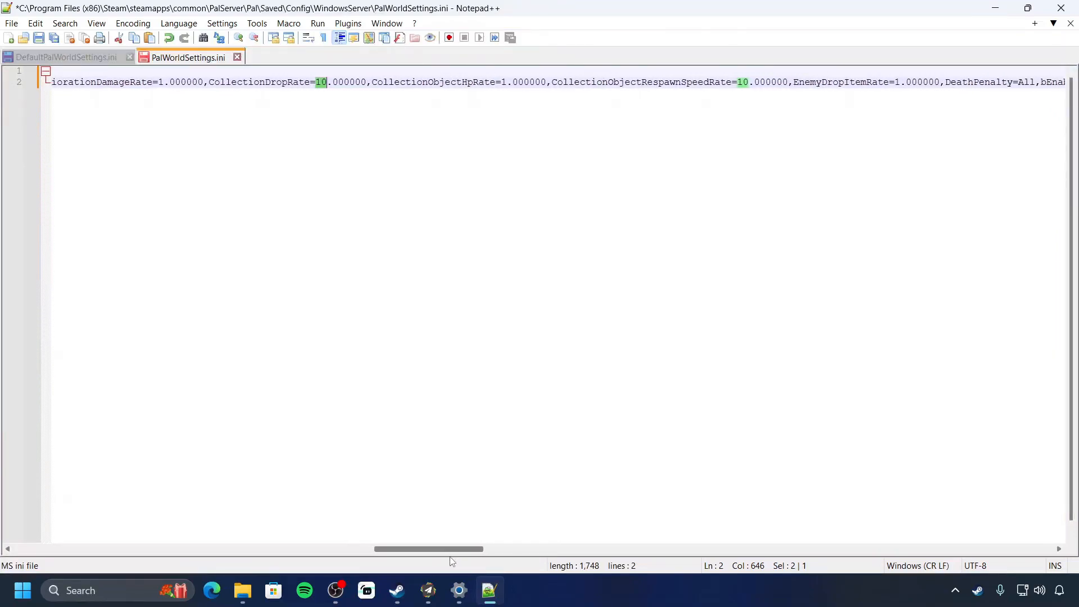
left_click(320, 83)
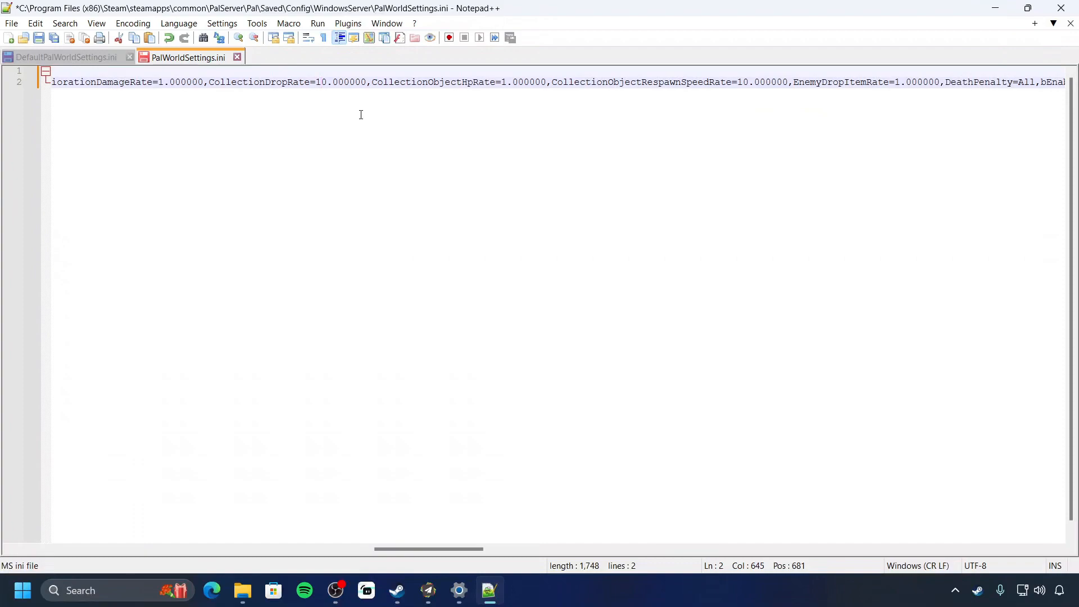
double_click(319, 82)
left_click_drag(453, 553, 913, 575)
Enter a six-digit server password between the empty ServerPassword quotes, fixing a typo
double_click(677, 83)
left_click_drag(904, 548, 948, 548)
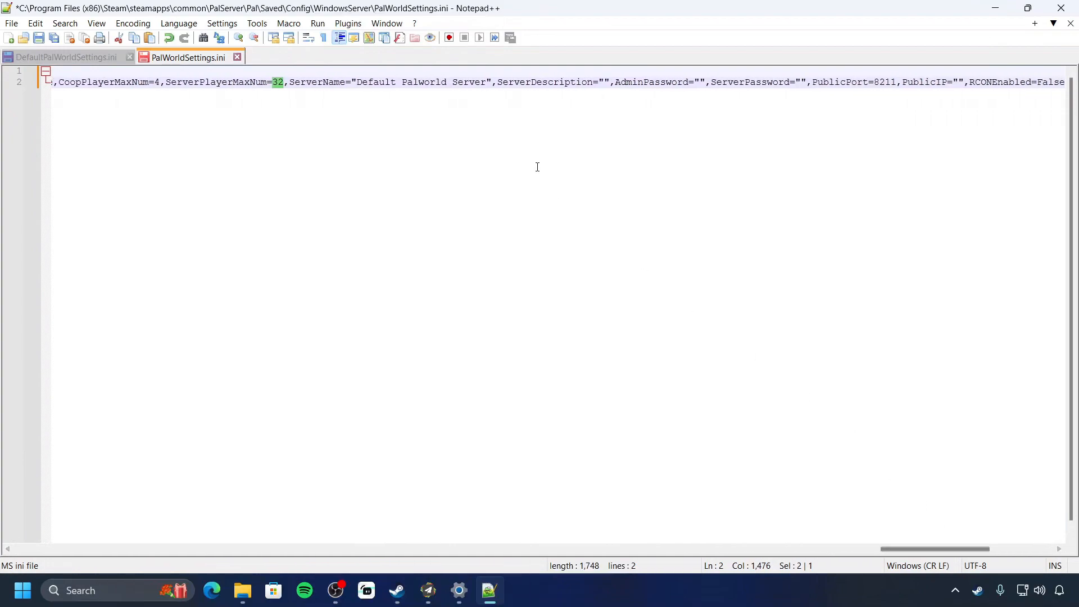
left_click_drag(355, 82, 445, 85)
left_click_drag(953, 547, 932, 525)
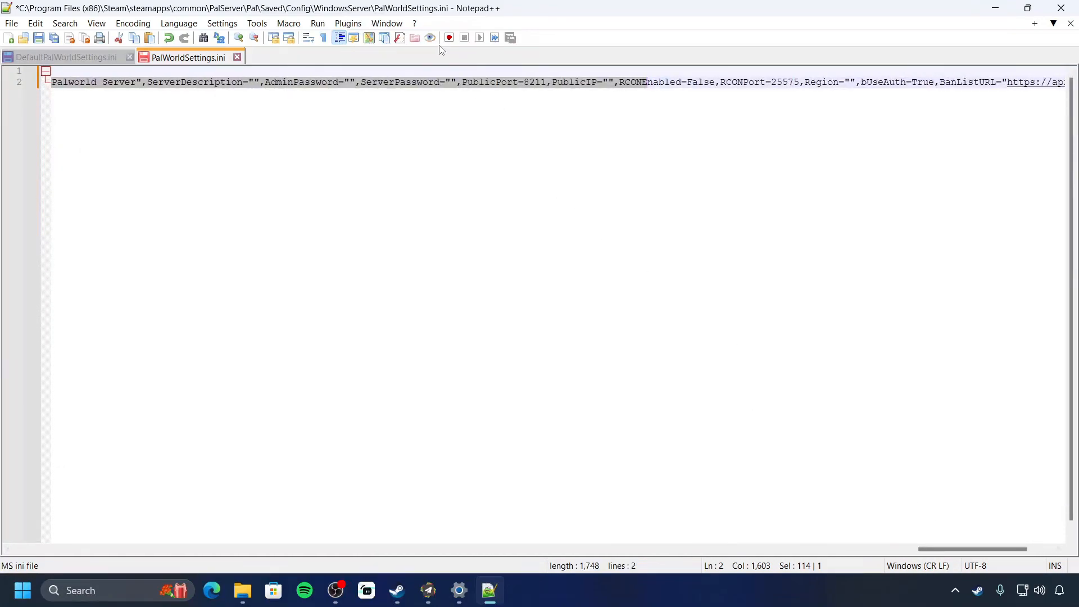
left_click(454, 83)
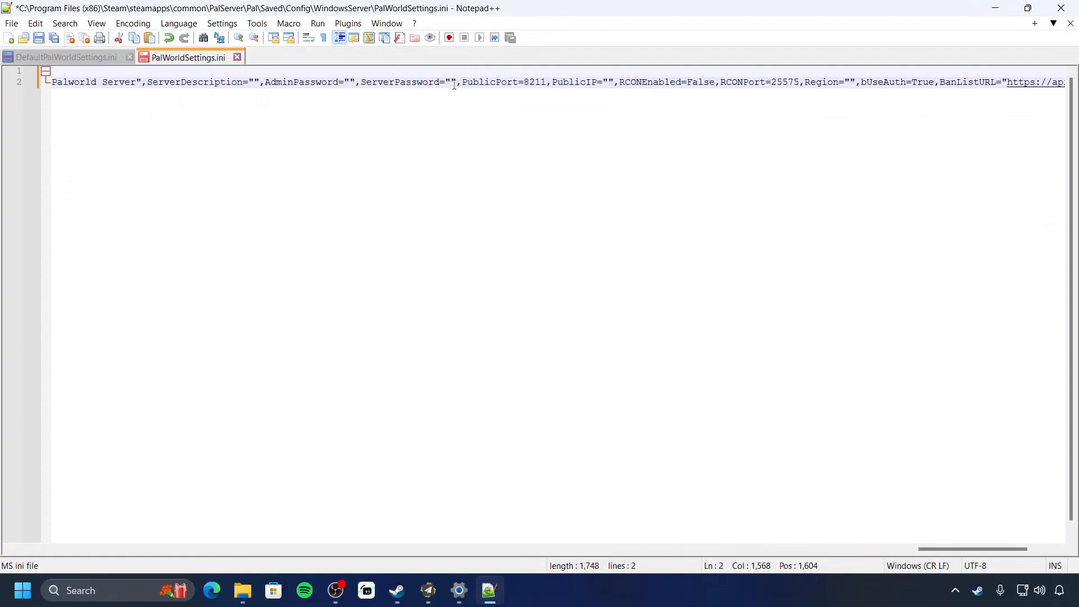
type("12345")
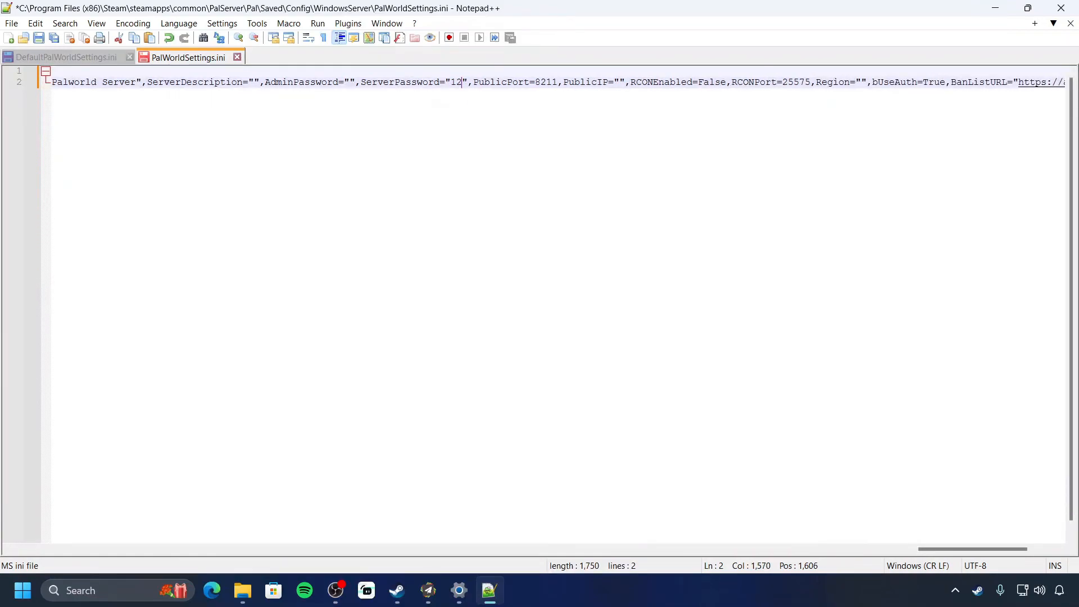
key("BackSpace")
key("BackSpace")
key("BackSpace")
key("BackSpace")
key("BackSpace")
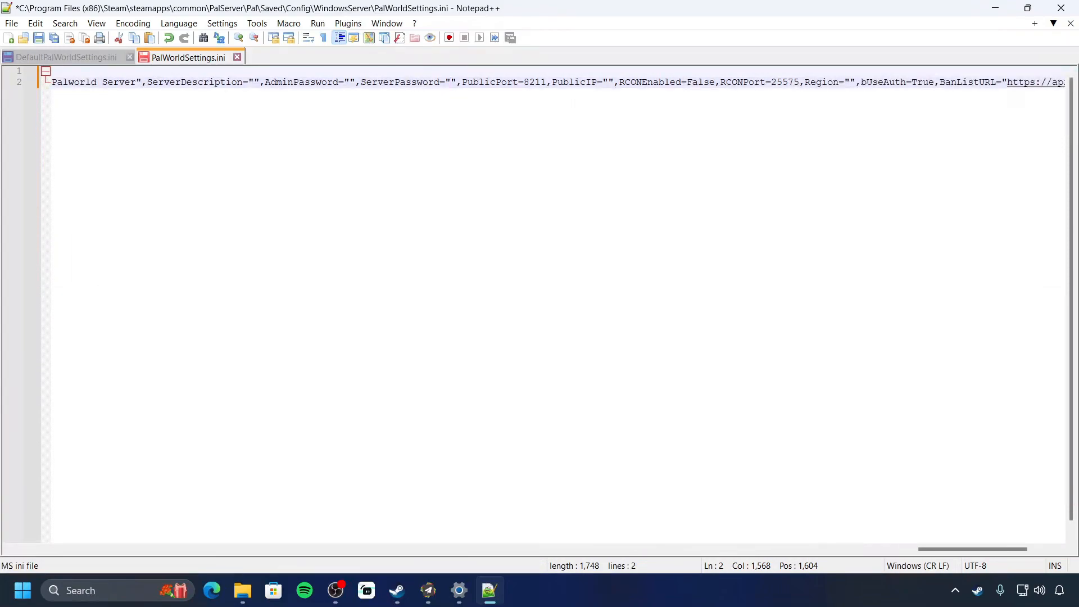
type("123456")
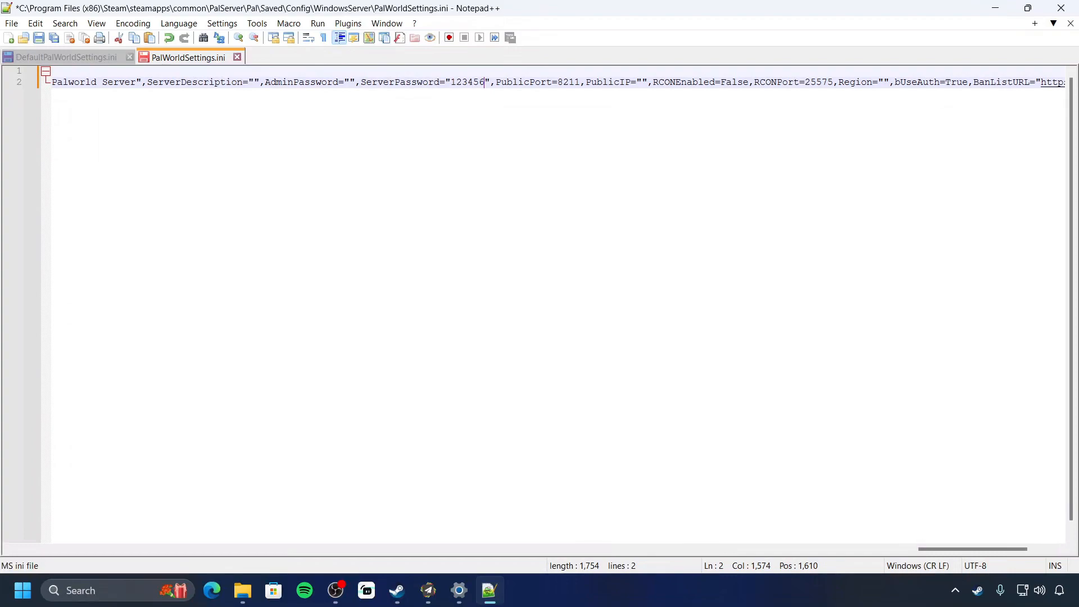
left_click(455, 75)
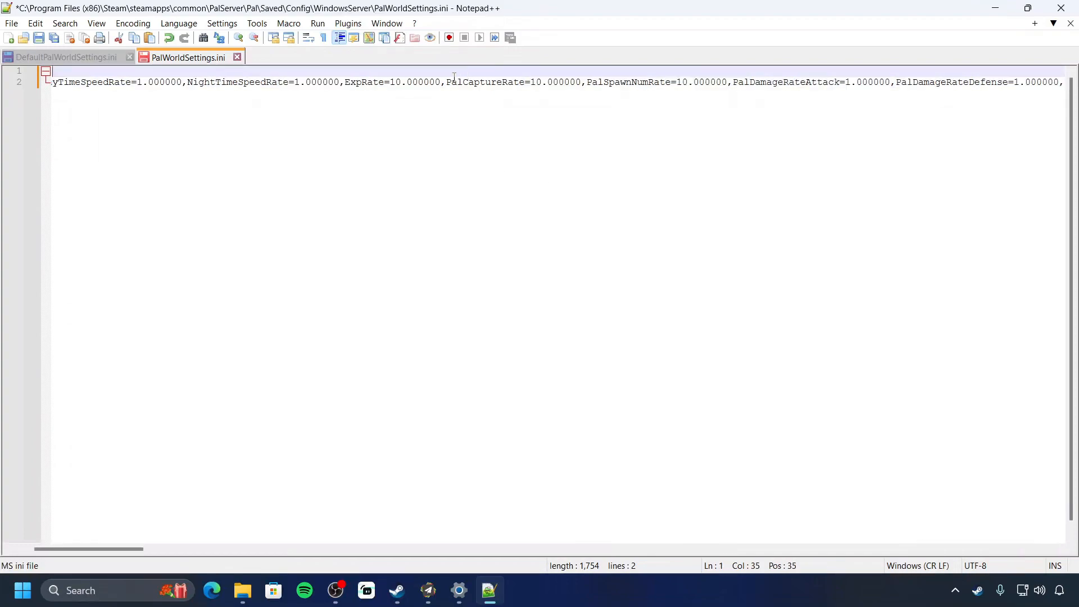
left_click_drag(140, 549, 1054, 559)
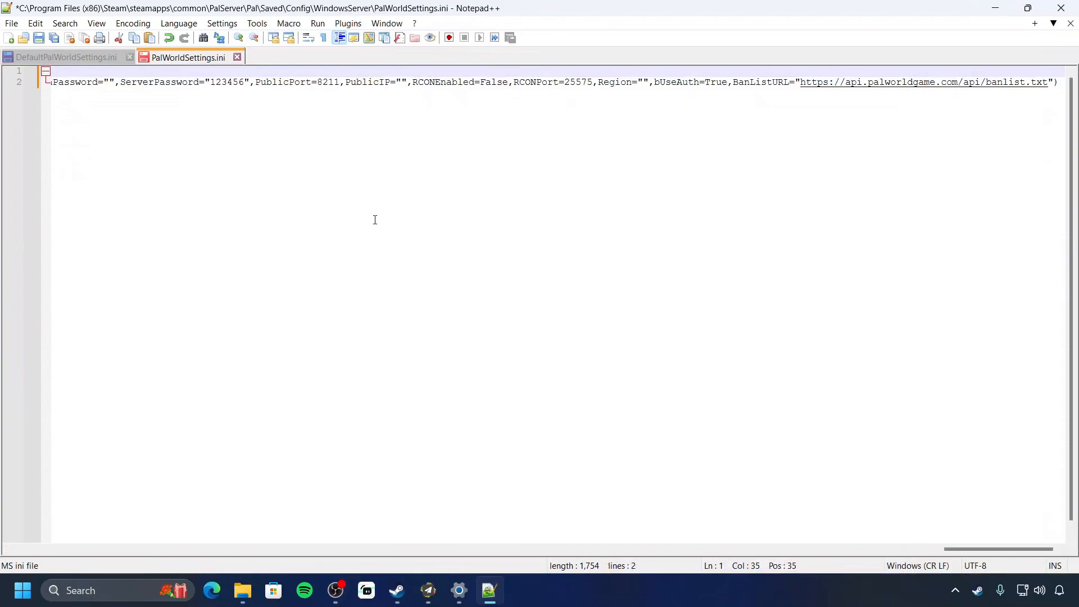
left_click(400, 83)
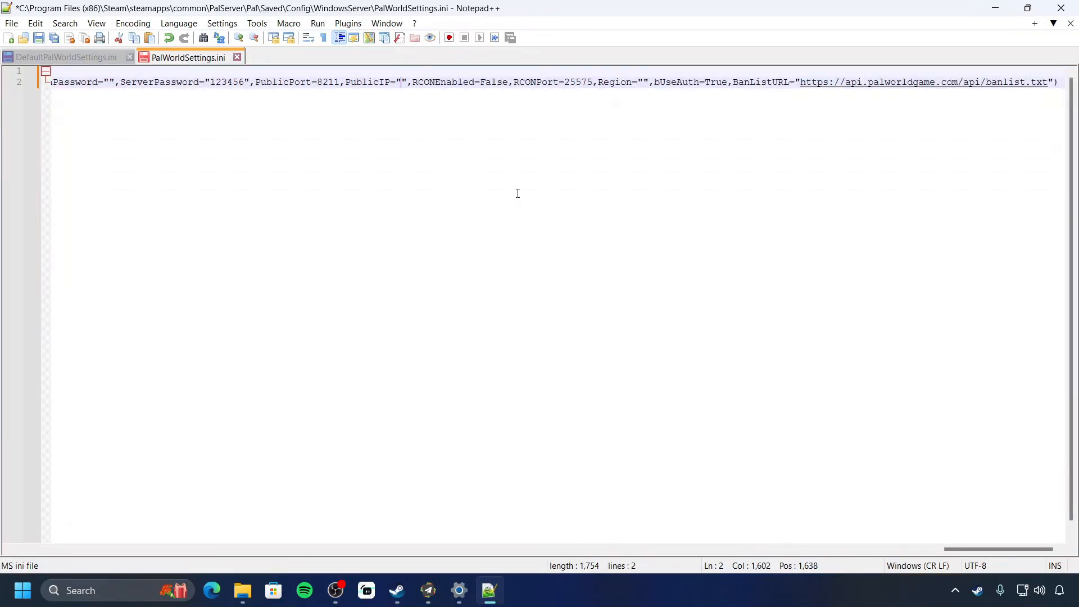
left_click(580, 82)
double_click(331, 83)
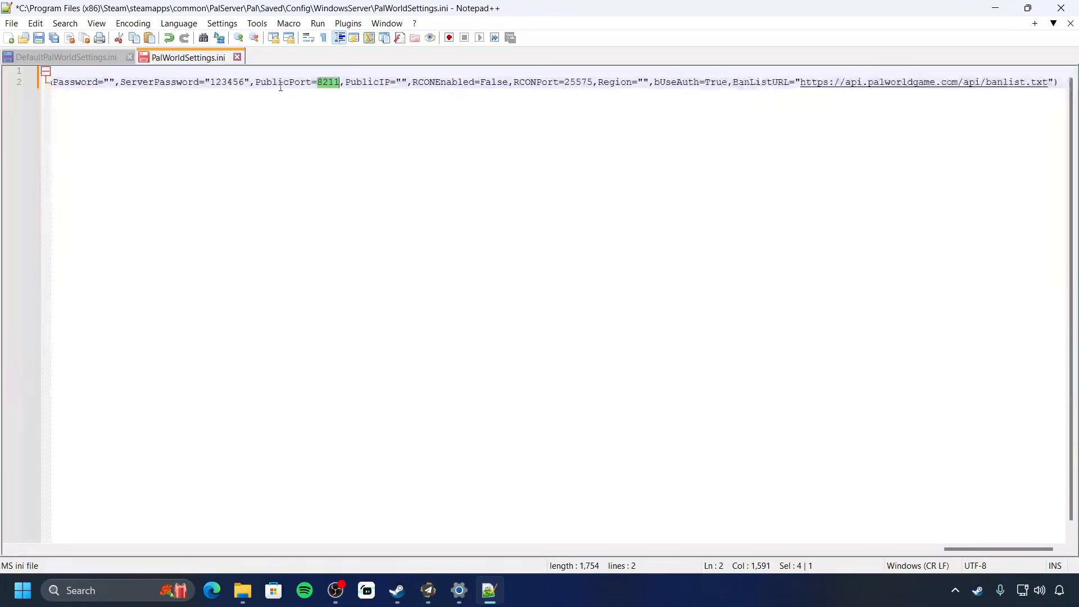
left_click(332, 90)
left_click_drag(317, 84, 338, 87)
left_click(536, 84)
double_click(584, 82)
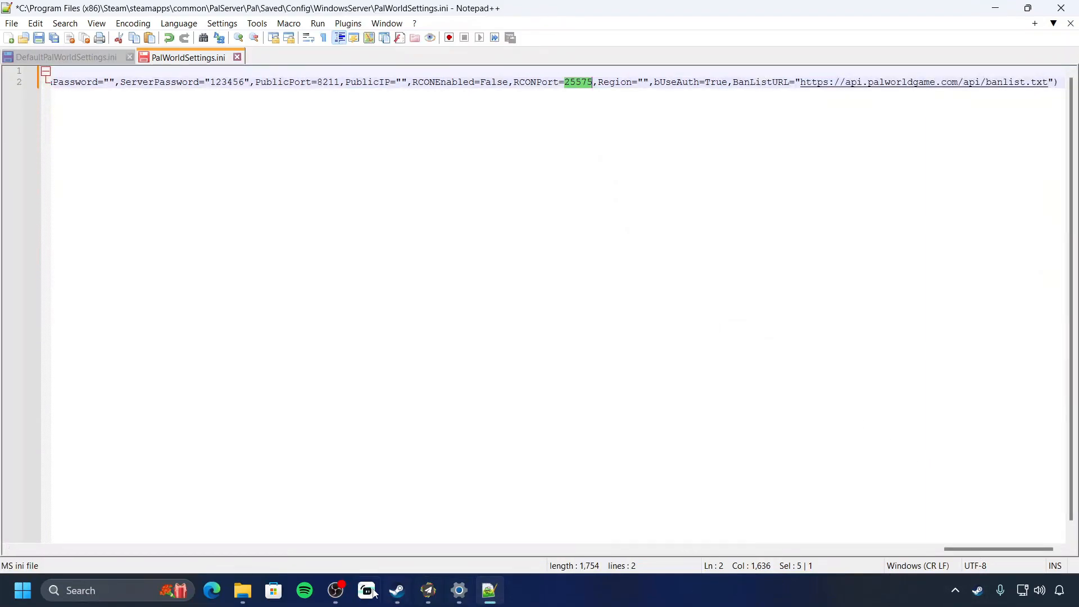
left_click(336, 590)
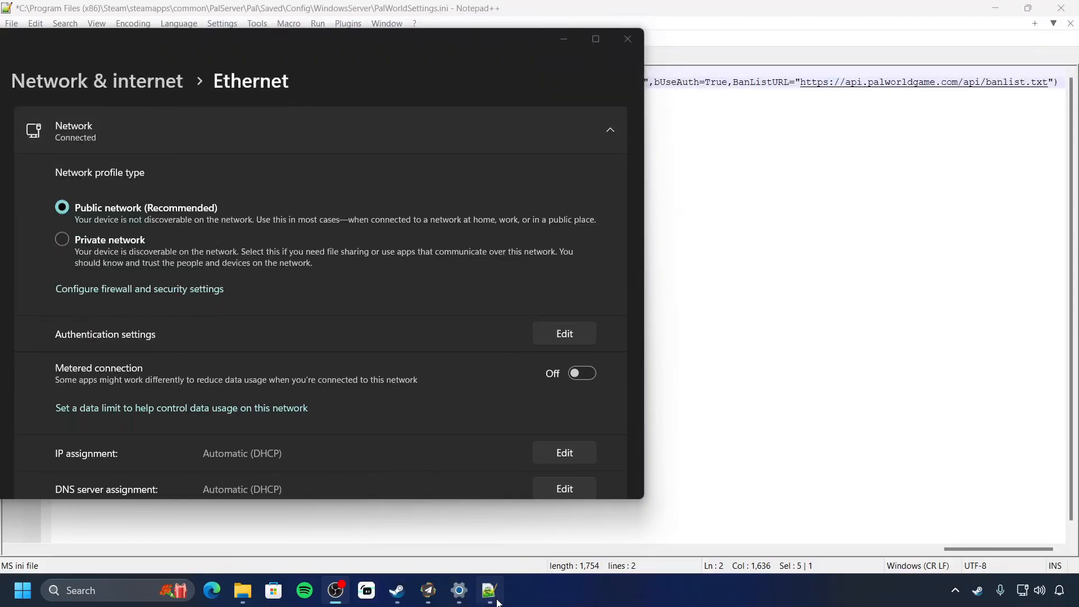
Bring the Windows Settings Ethernet page forward, showing the Public profile with automatic DHCP
mouse_move(456, 590)
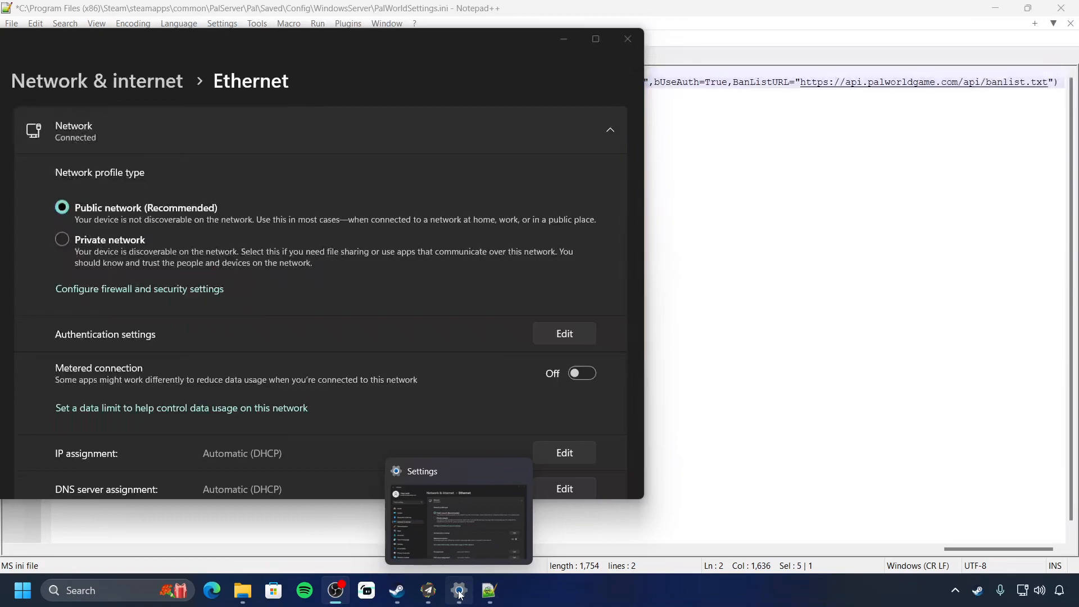
left_click(459, 591)
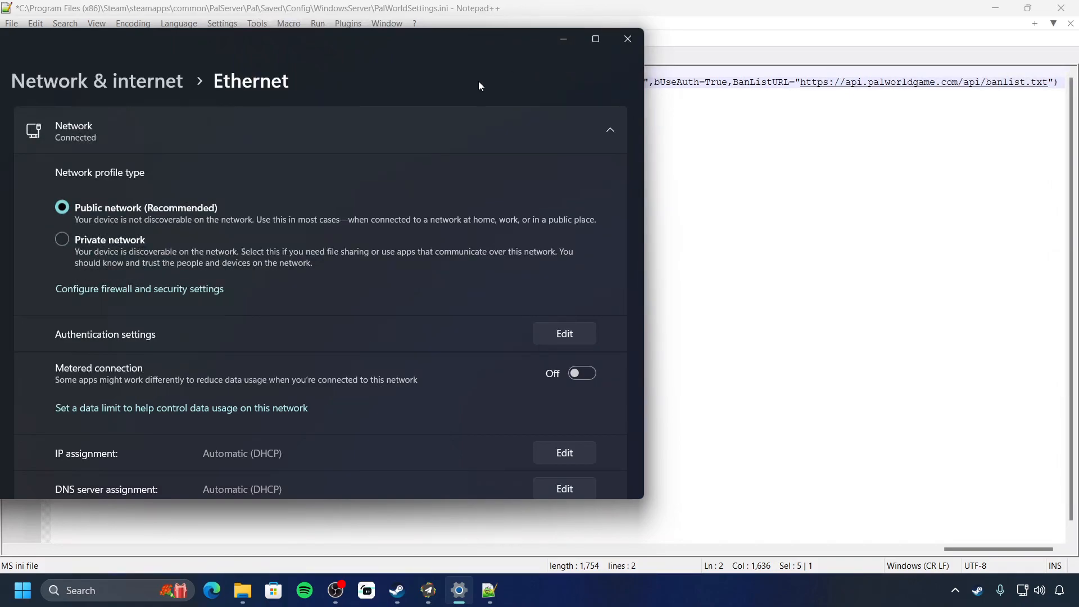
Minimize Windows Settings to return to PalWorldSettings.ini in Notepad++
left_click(565, 40)
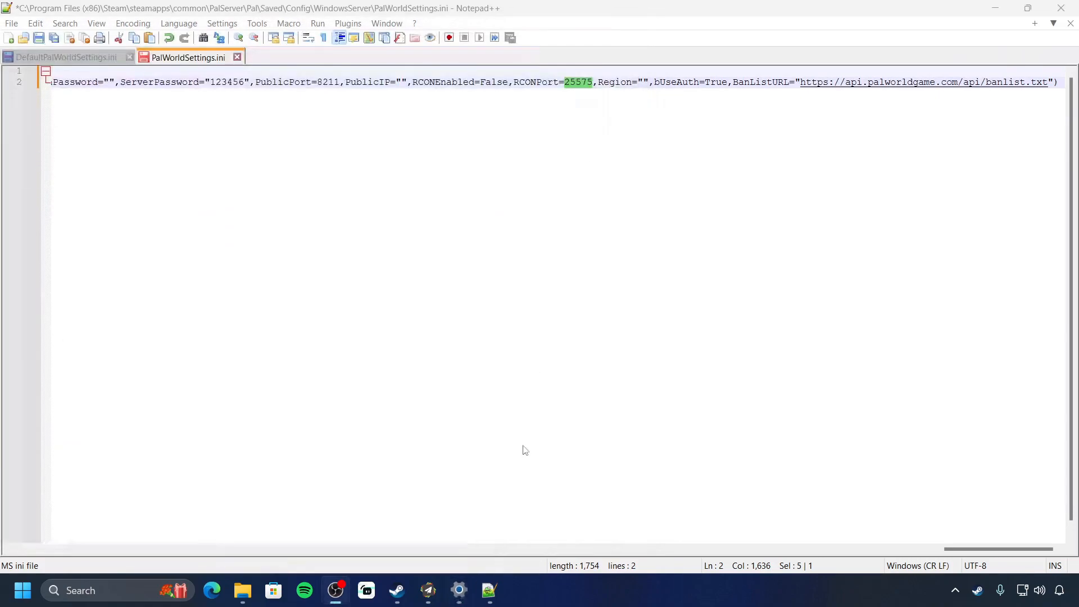